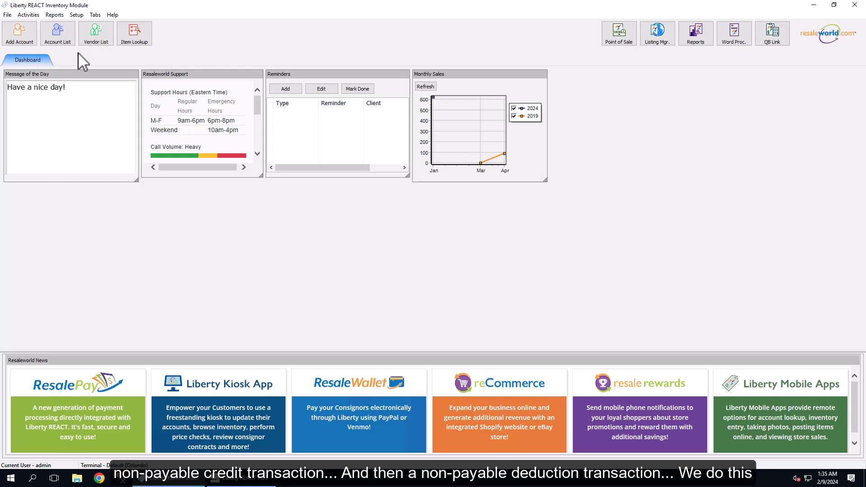
- Start a new transaction type of type Credit with the description Non-Payable Store Credit
click(77, 17)
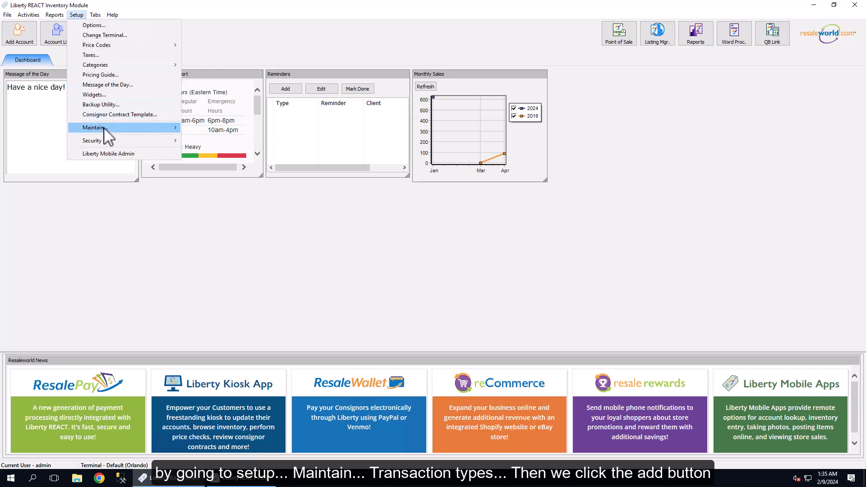
mouse_move(120, 127)
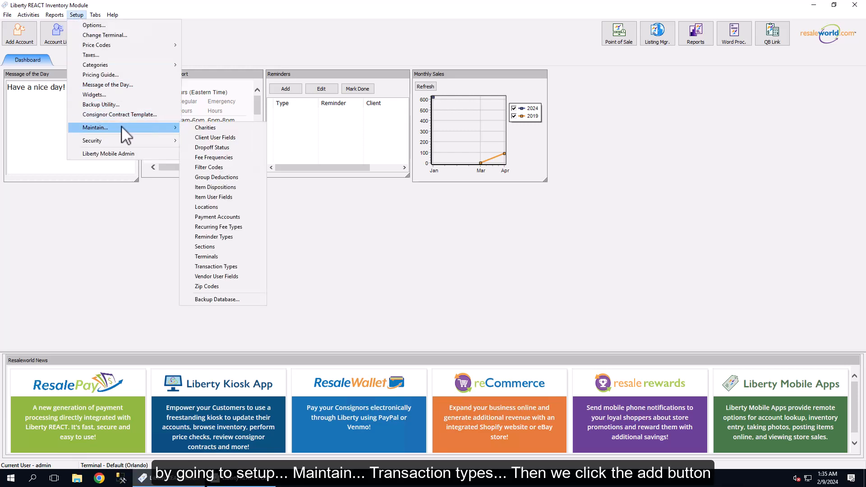
click(233, 267)
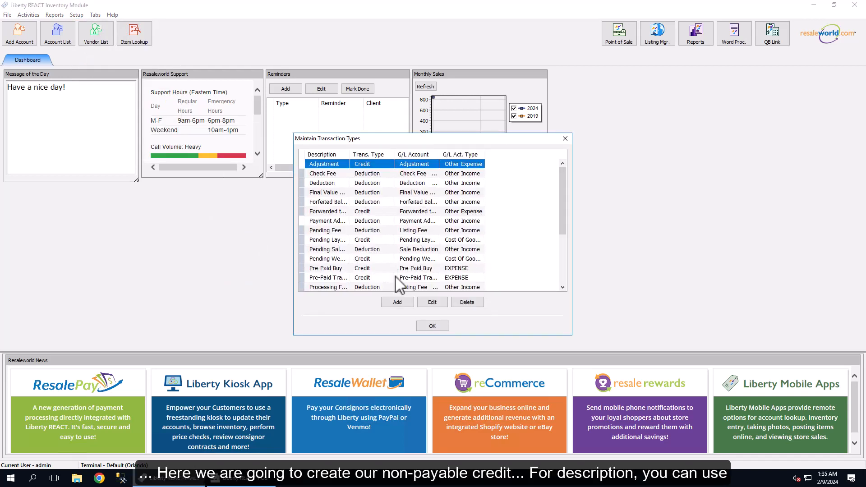
click(397, 302)
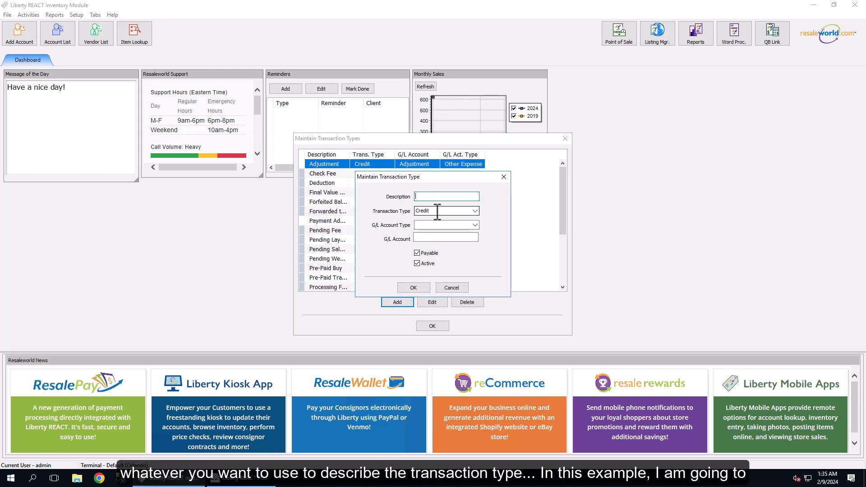
text(Non-Payable Store)
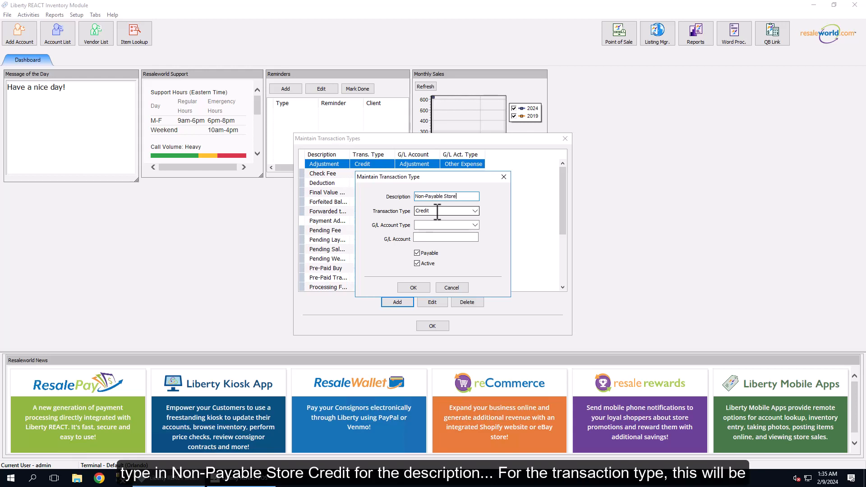
text( Credit)
key(Tab)
key(Tab)
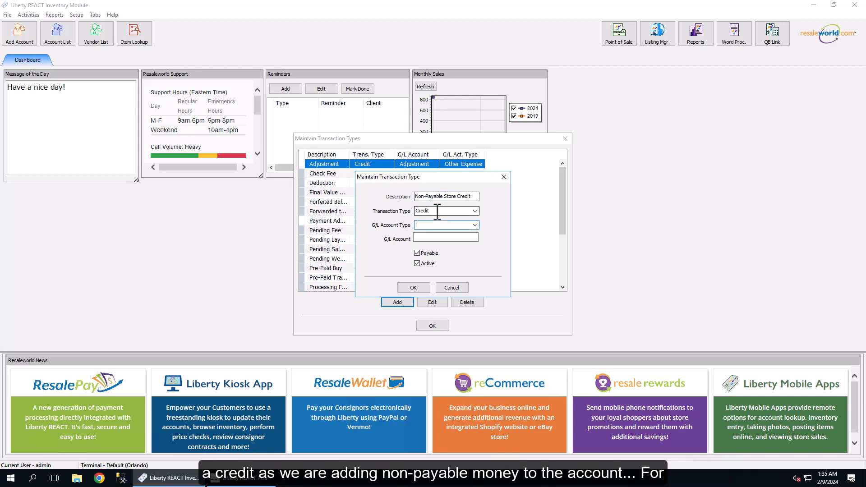
- Set the credit type's G/L account type to Other Expense and copy its description, Non-Payable Store Credit, into the G/L account
click(438, 211)
click(474, 226)
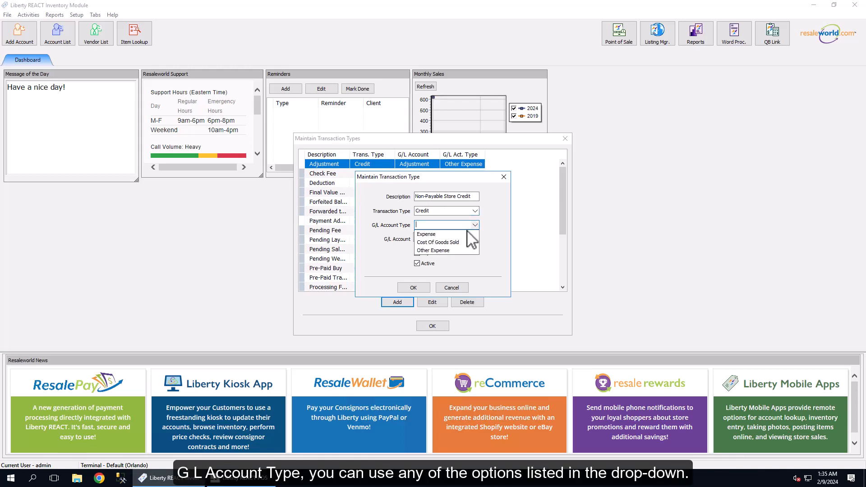
click(433, 251)
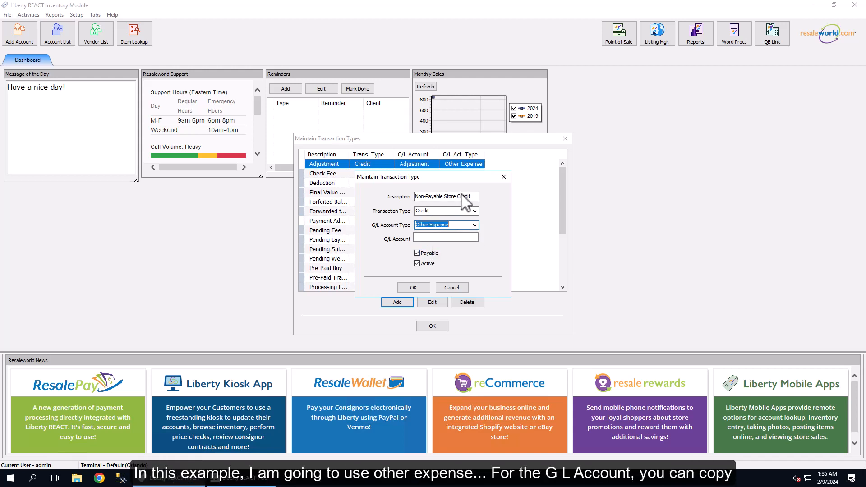
drag(472, 198, 399, 198)
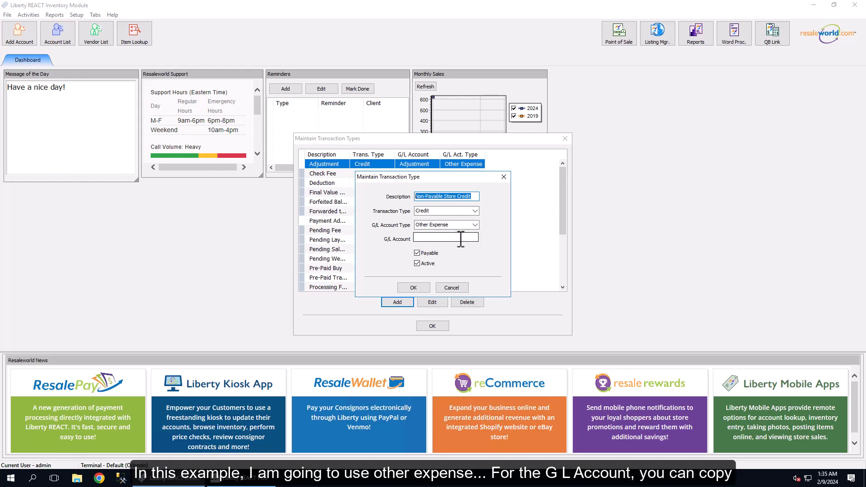
click(445, 237)
text(Non-Payable Store Credit)
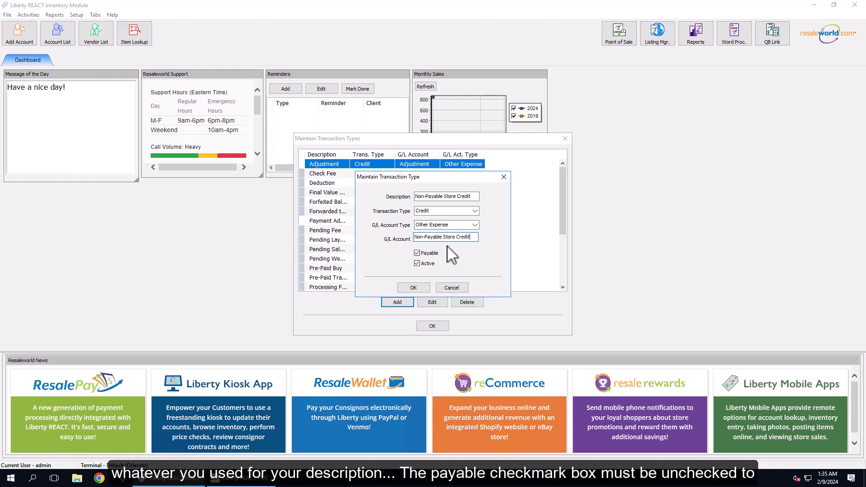
- Make the store credit type non-payable while keeping it active, and save it
click(417, 254)
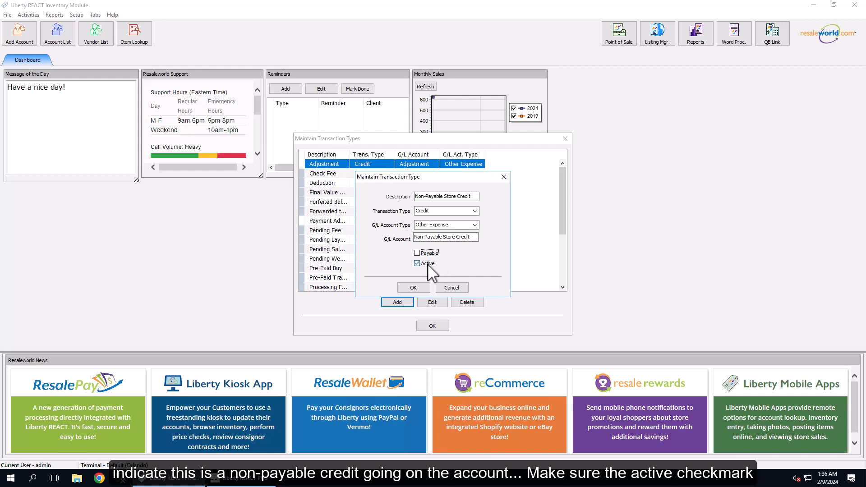
click(426, 265)
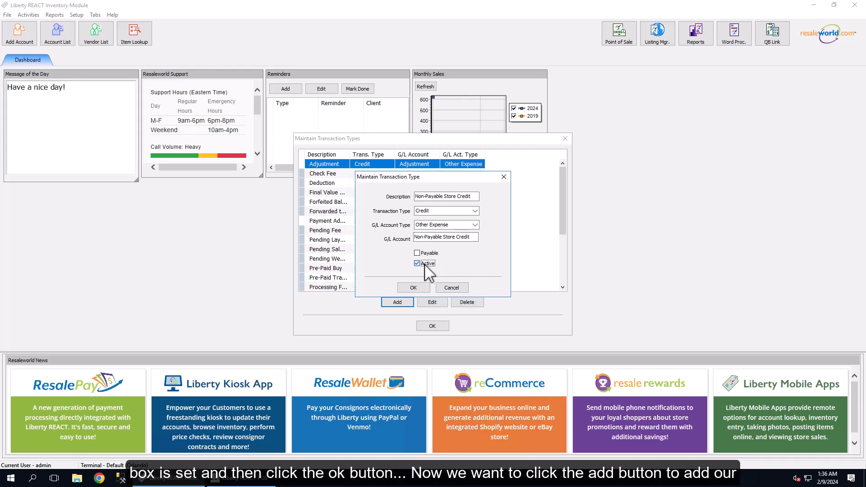
click(422, 289)
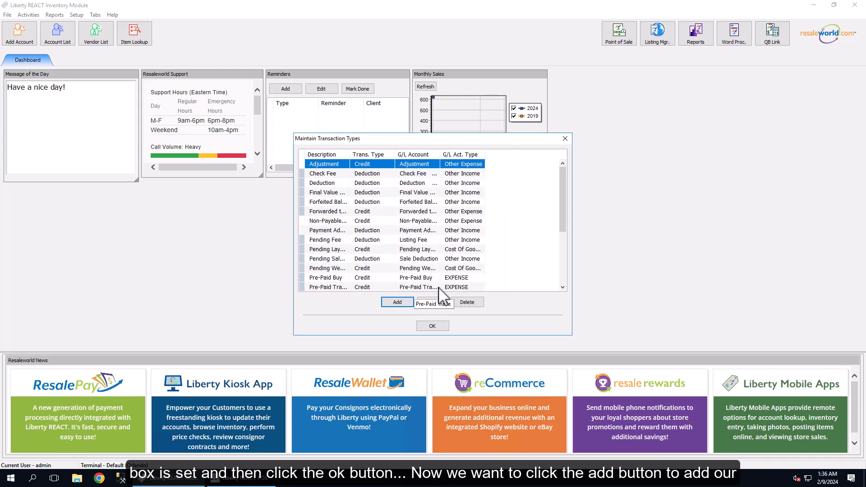
- Start another transaction type described as Non-Payable SC Deduction and set its transaction type to Deduction
click(399, 303)
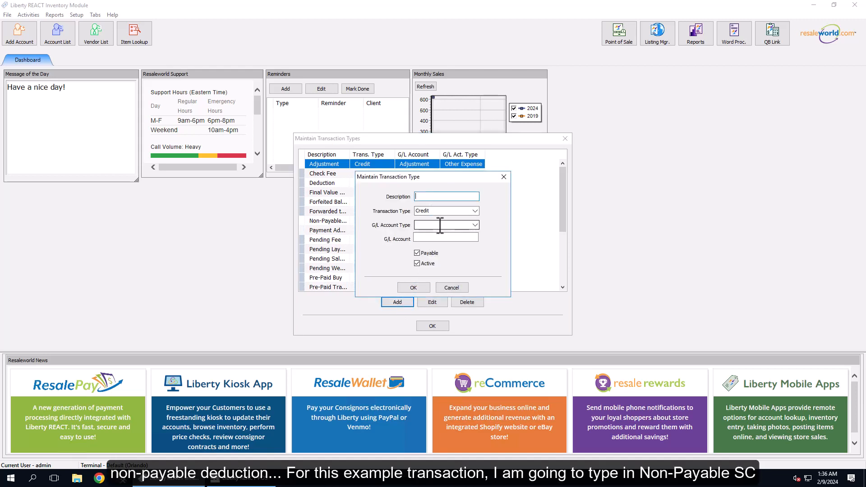
text(Non-Payable SC De)
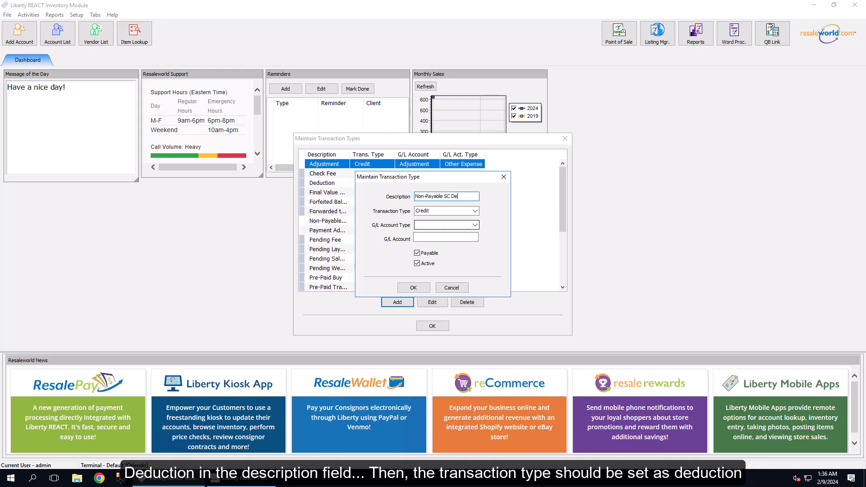
text(duction)
click(475, 212)
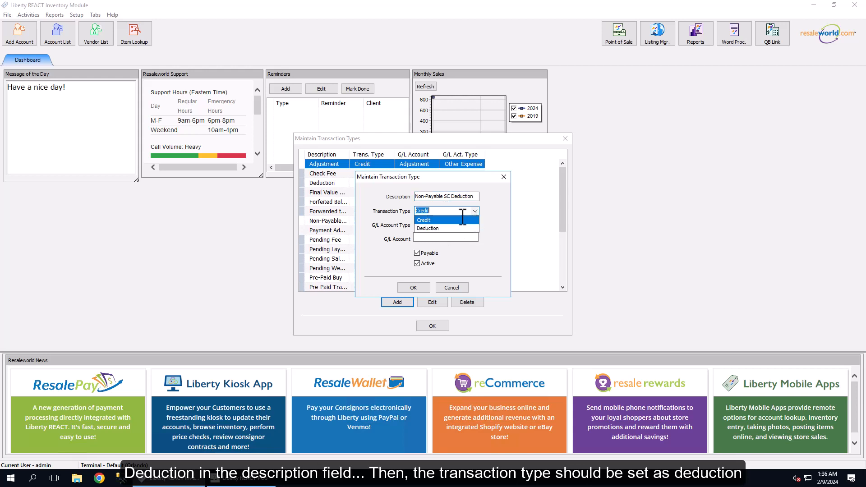
click(429, 229)
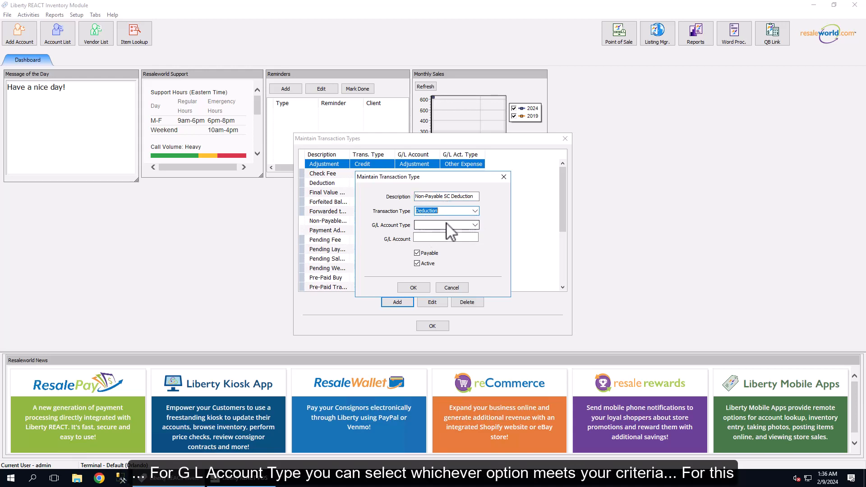
- Finish the active, non-payable deduction type with G/L account type Other Income and G/L account Non-Payable SC Deduction, and close the transaction types list
click(476, 226)
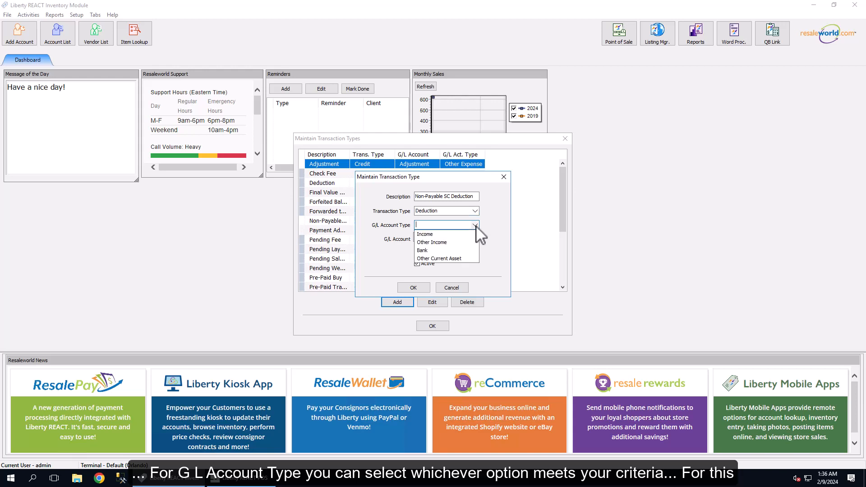
click(439, 244)
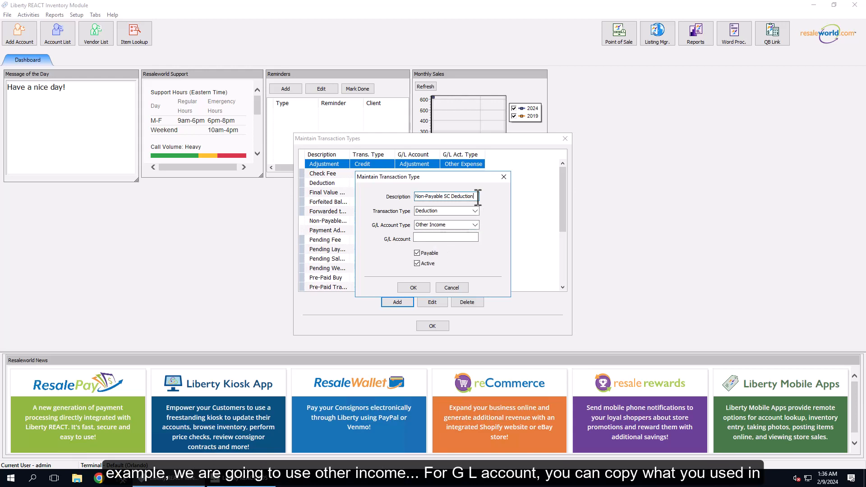
drag(476, 196, 408, 185)
key(ctrl+c)
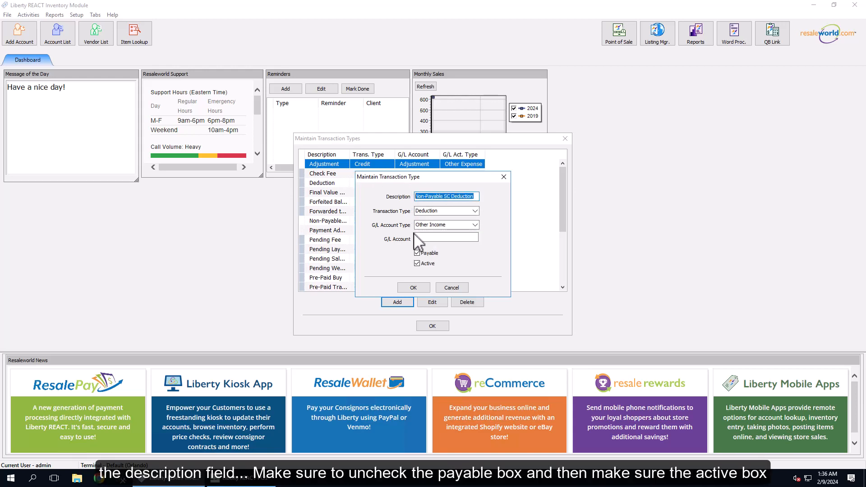
click(445, 237)
key(ctrl+v)
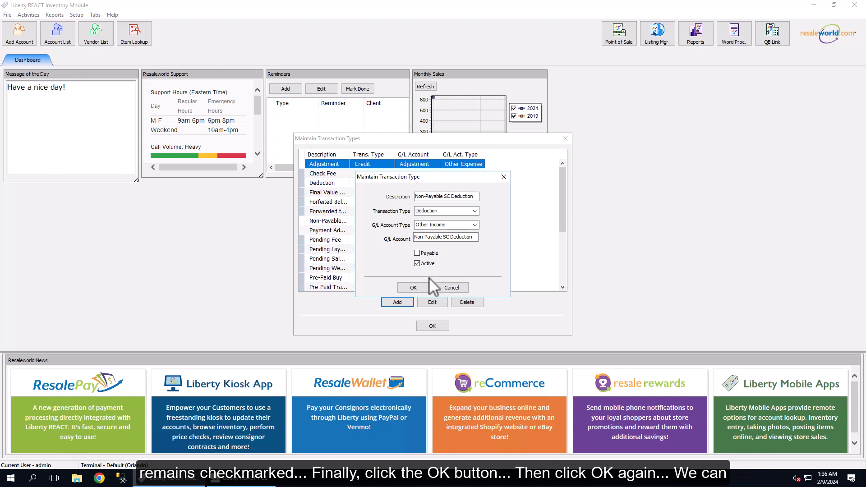
click(409, 288)
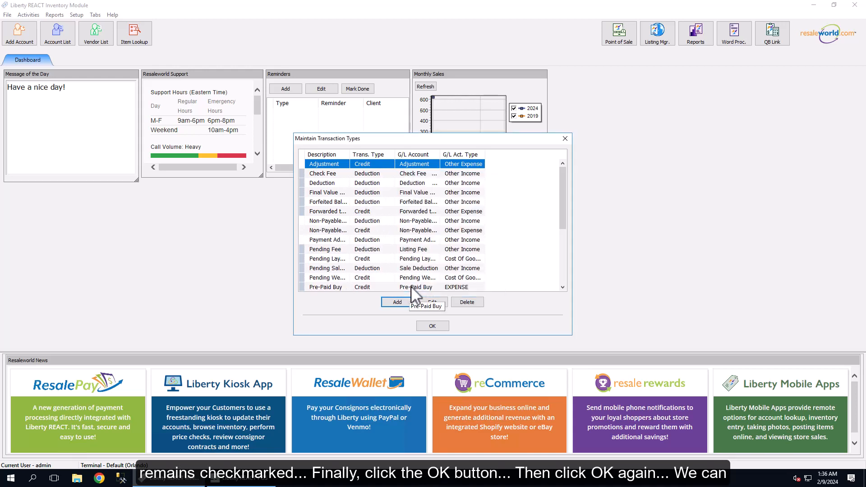
click(431, 328)
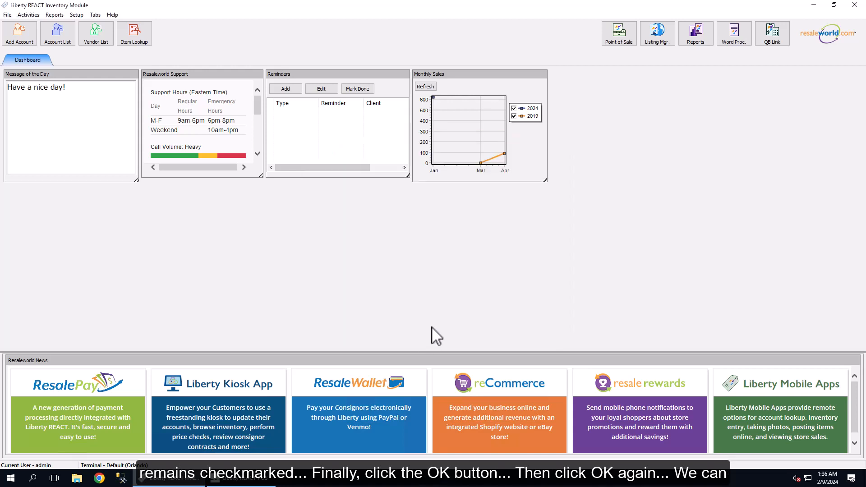
- Open a non-retail client account from the account list and display its transactions
click(61, 40)
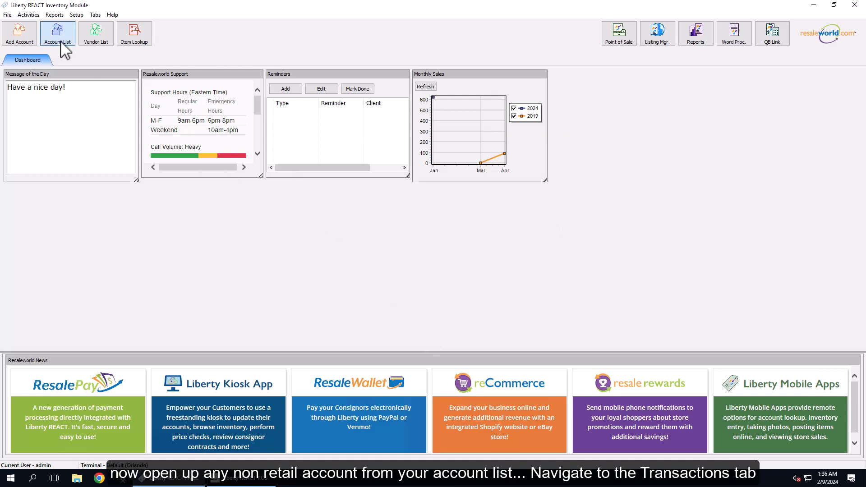
double_click(118, 122)
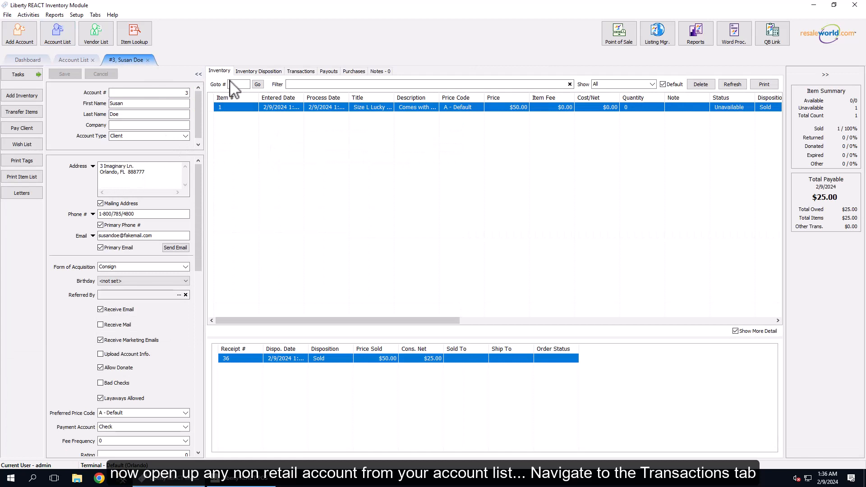
click(301, 71)
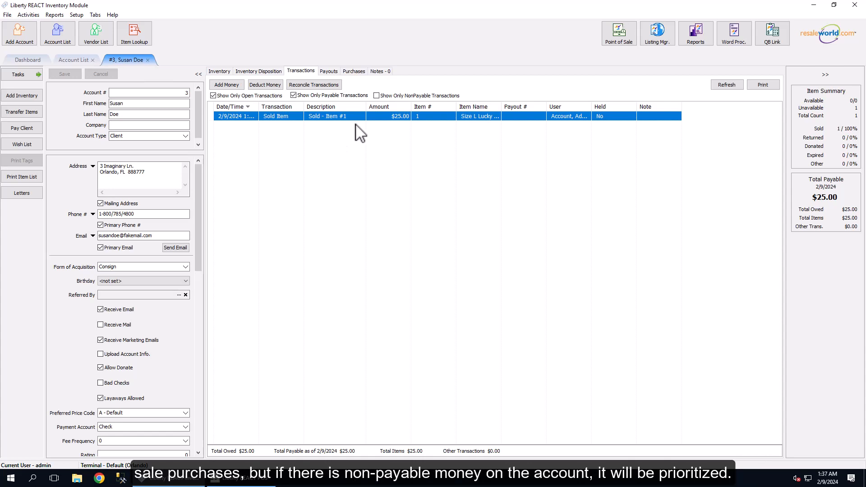
- Filter the account's transactions to show only non-payable ones
click(376, 96)
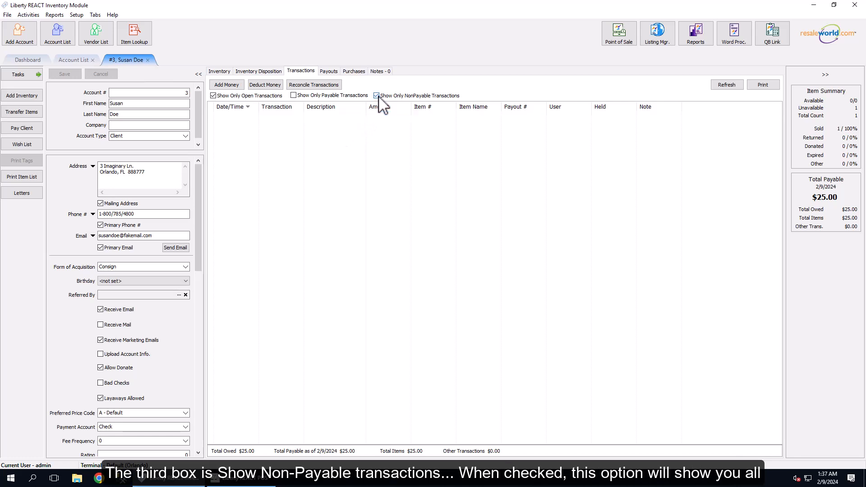
click(378, 95)
click(378, 96)
click(379, 96)
click(378, 95)
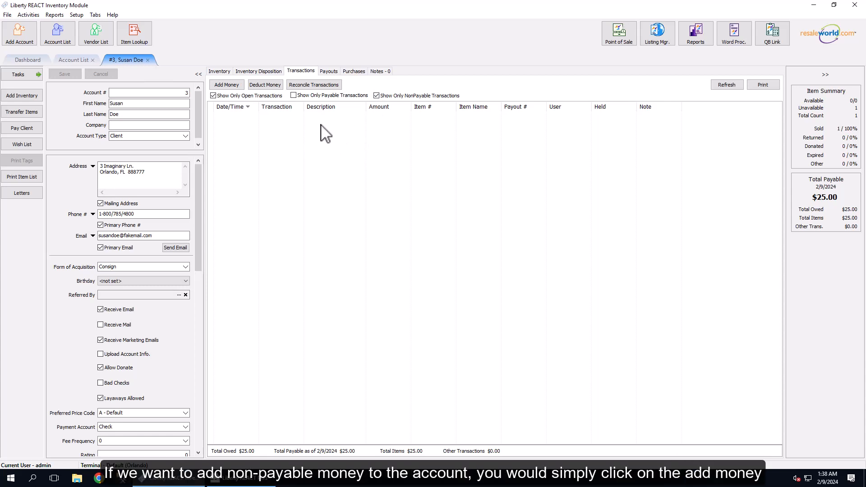
- Add 100 dollars to the account as Non-Payable Store Credit with the description "Giving non payable store credit"
click(230, 86)
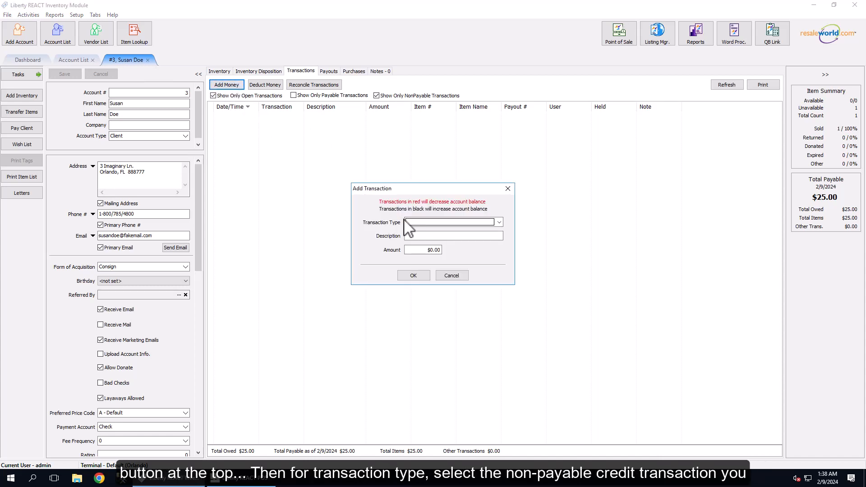
click(499, 223)
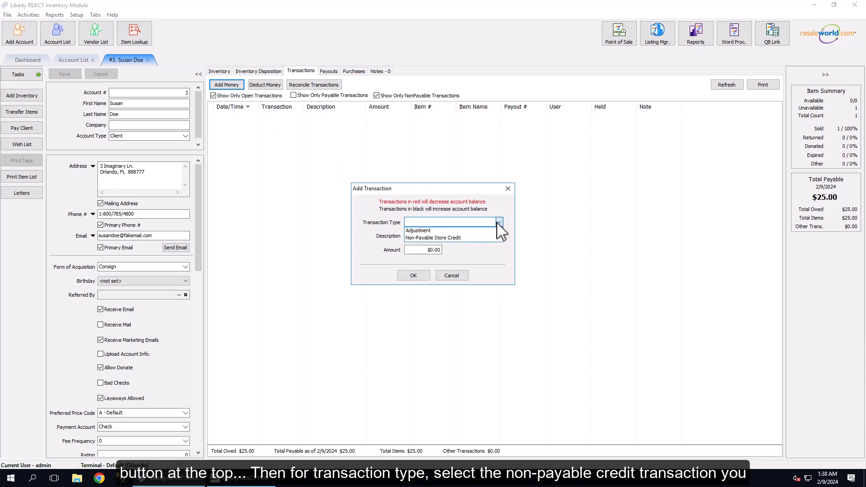
click(449, 238)
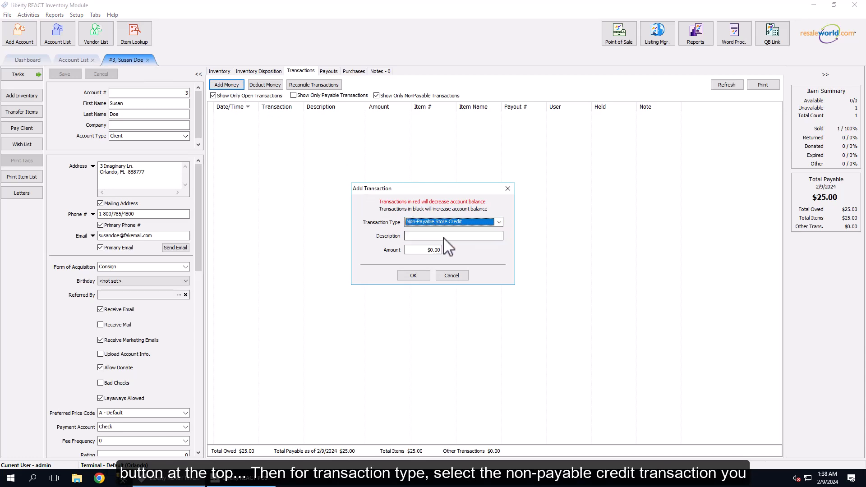
click(430, 236)
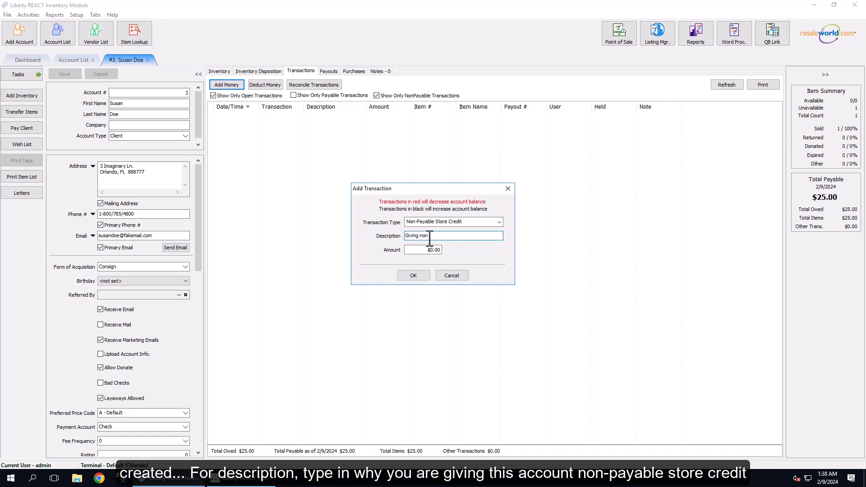
text(Giving non payable store credit)
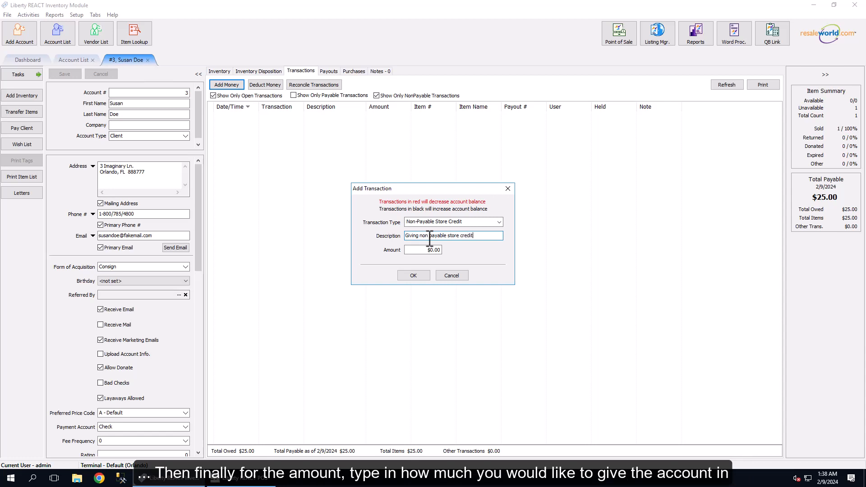
key(Tab)
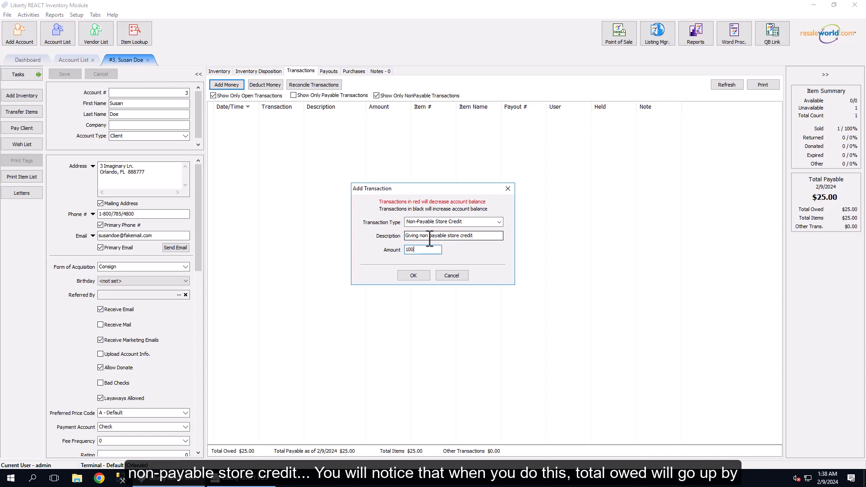
click(413, 276)
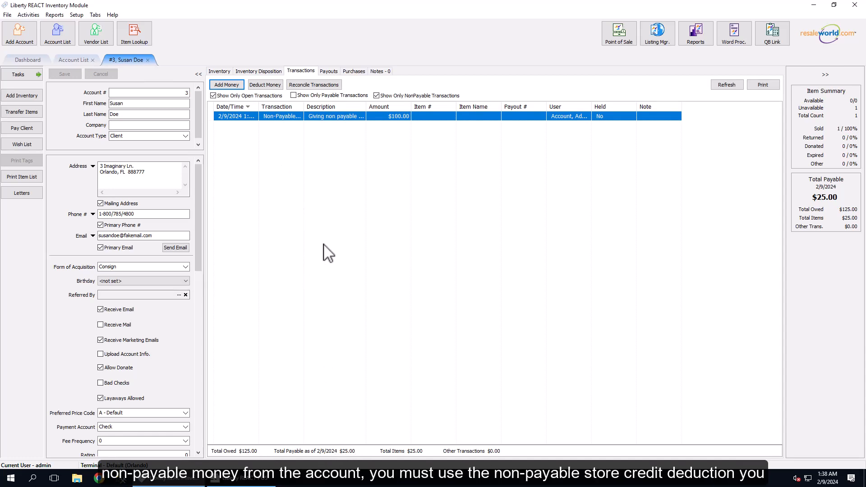
- Deduct 100 dollars from the account as Non-Payable SC Deduction with the description "Incorrect store credit given"
click(273, 86)
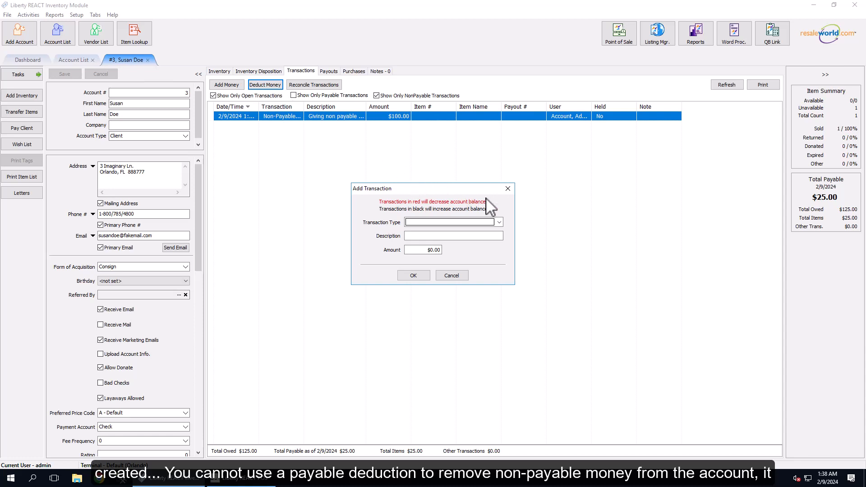
click(509, 189)
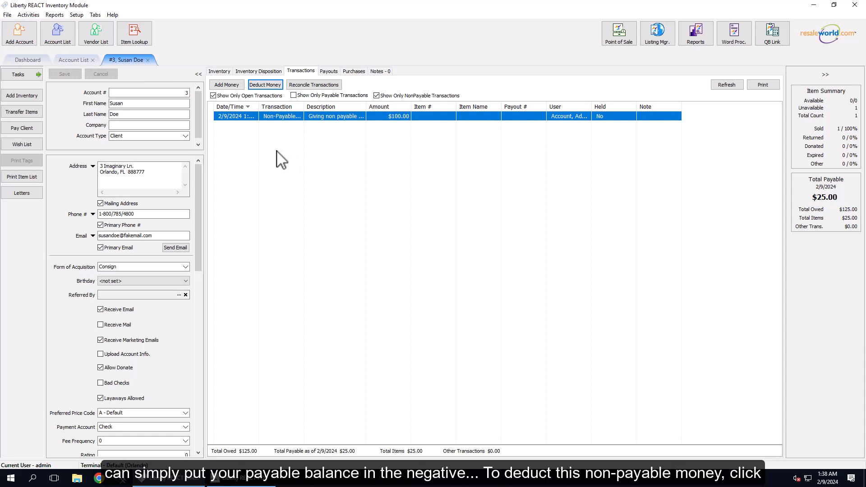
click(268, 89)
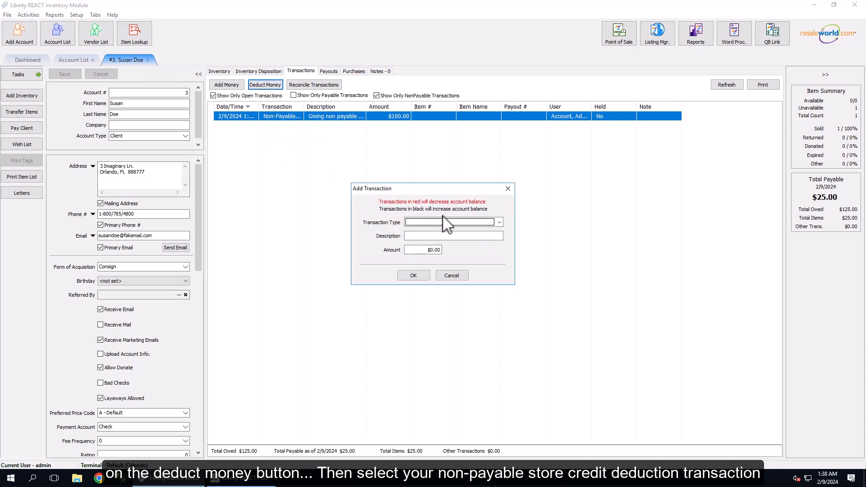
click(492, 222)
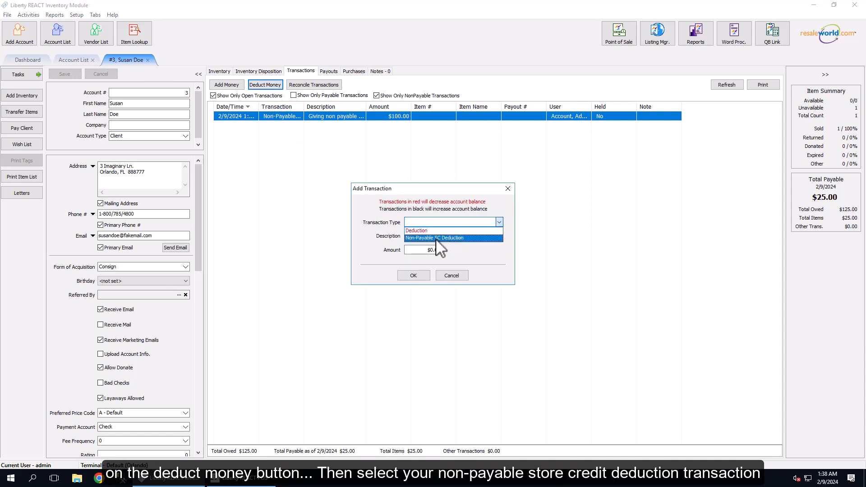
click(421, 239)
click(420, 236)
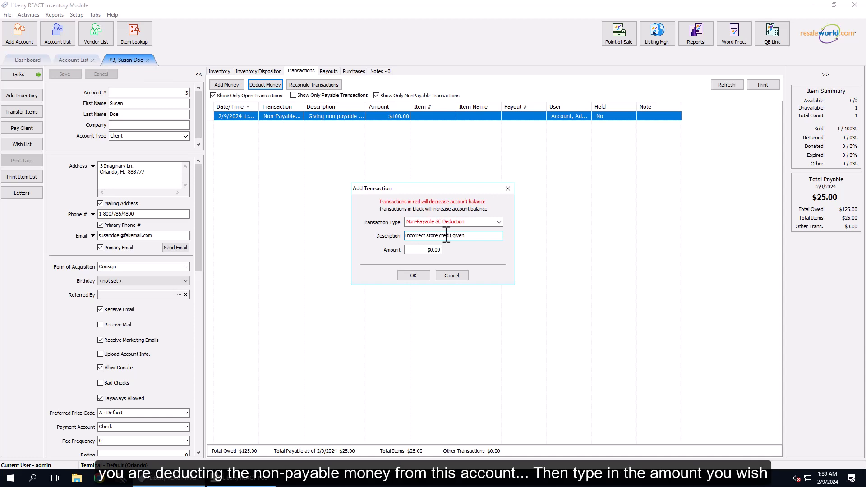
click(422, 250)
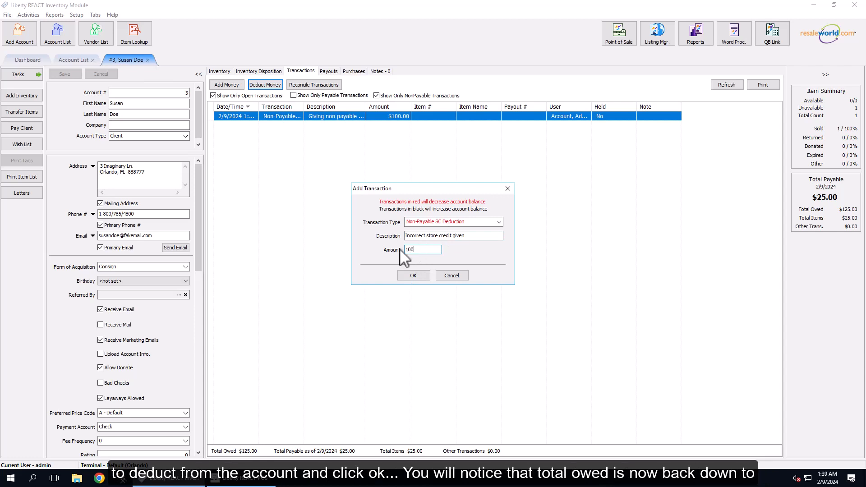
text(100)
click(418, 275)
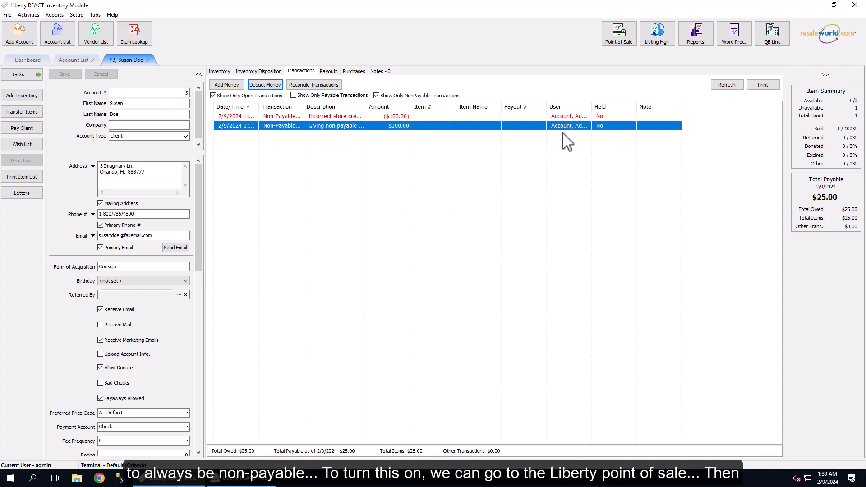
- Switch to Liberty REACT POS and open its setup, signing in with the user name and password
click(619, 40)
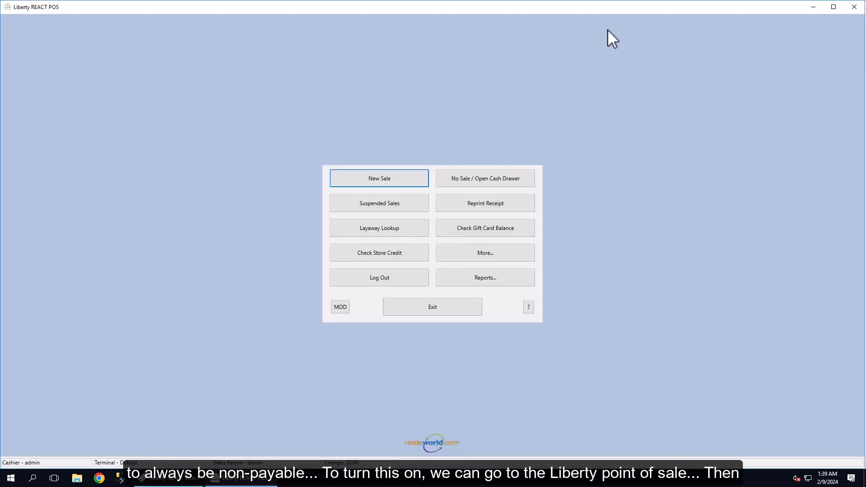
click(496, 252)
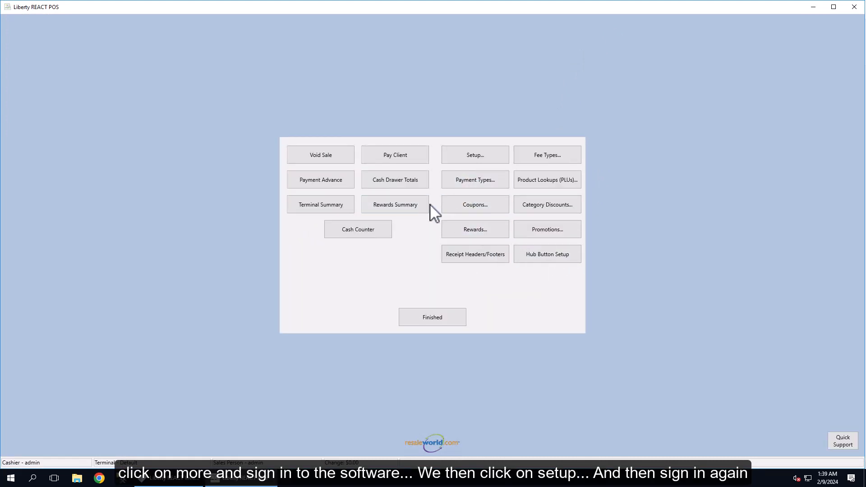
click(485, 155)
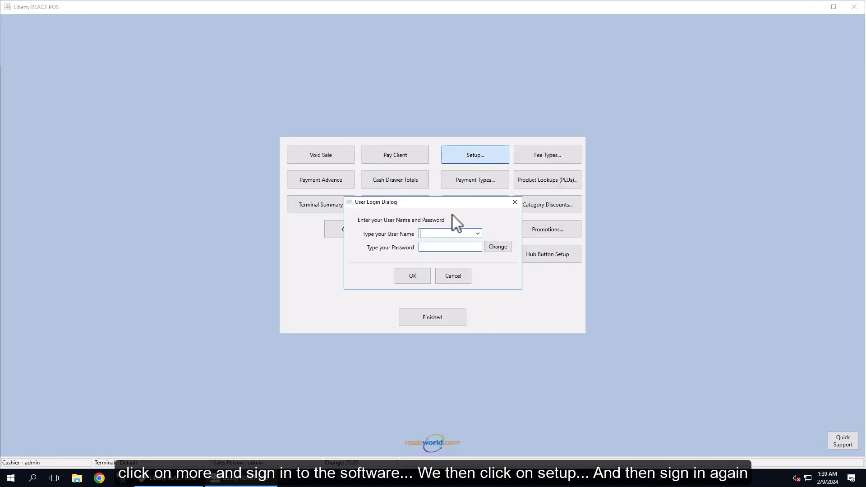
click(420, 275)
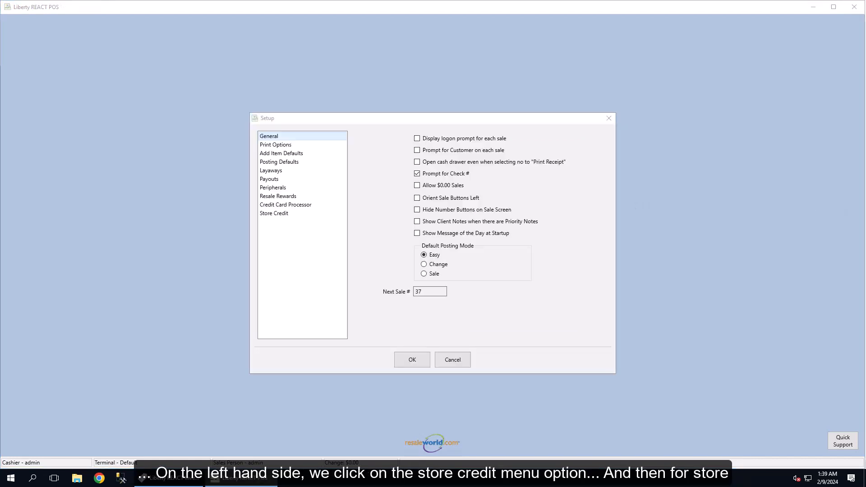
- Set store credit refunds to Non-Payable, save the setup, and exit the point of sale to the Liberty REACT Inventory Module
click(282, 215)
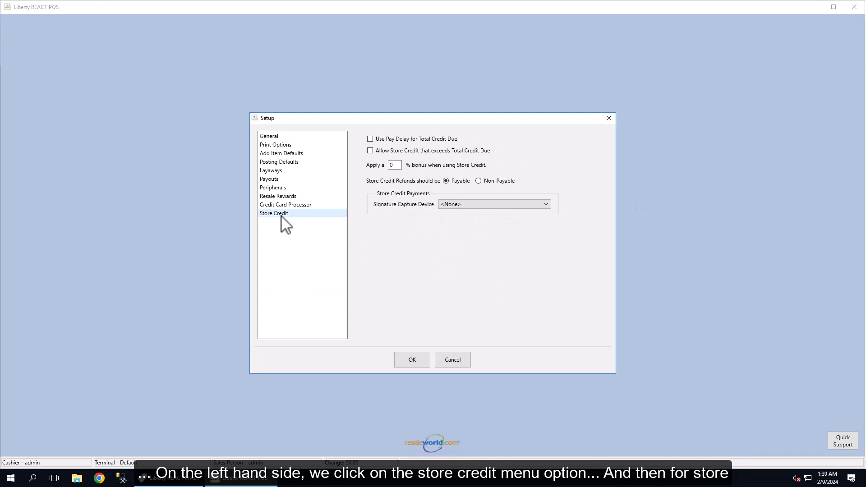
click(486, 181)
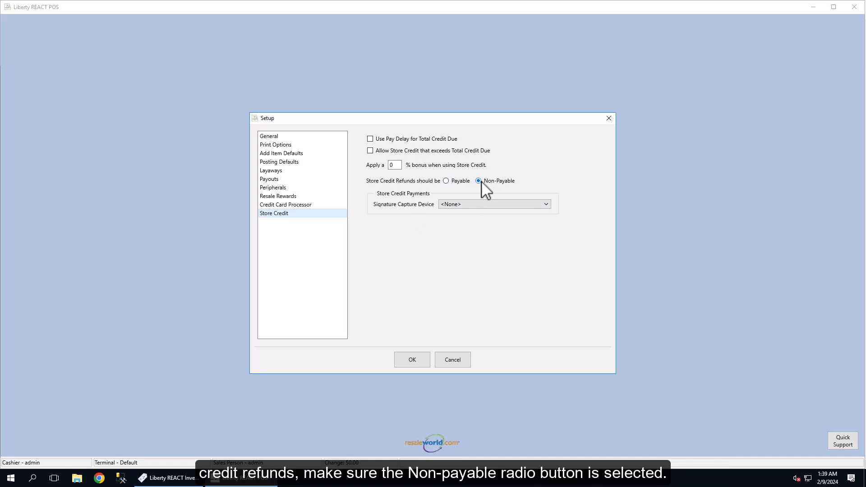
click(406, 361)
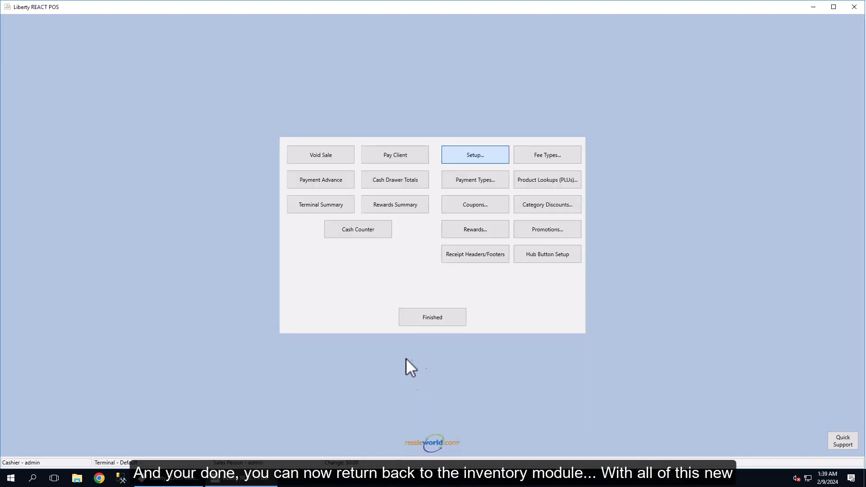
click(428, 321)
click(432, 309)
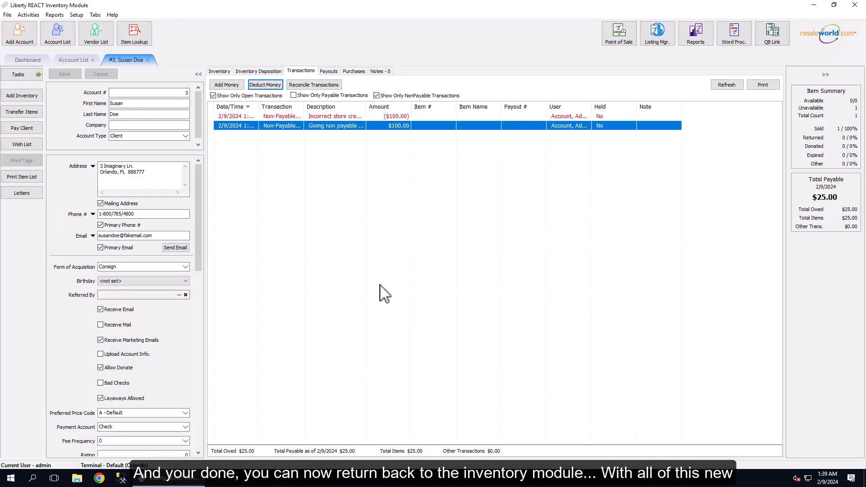
click(29, 14)
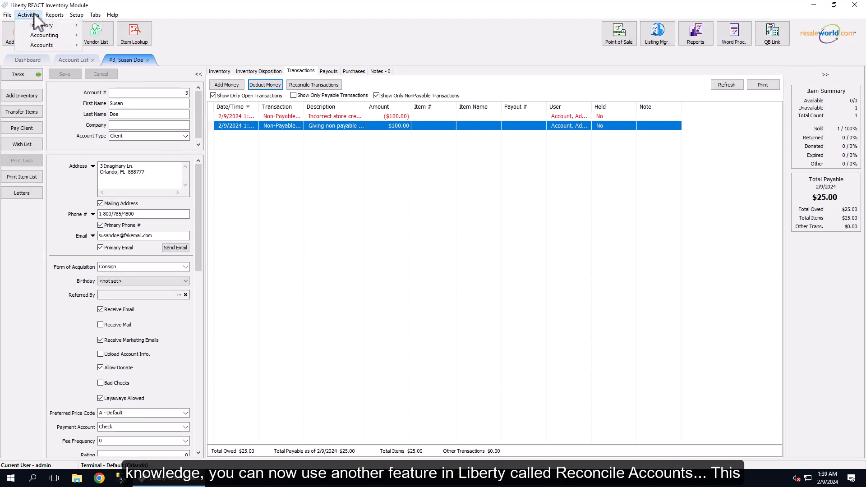
mouse_move(45, 35)
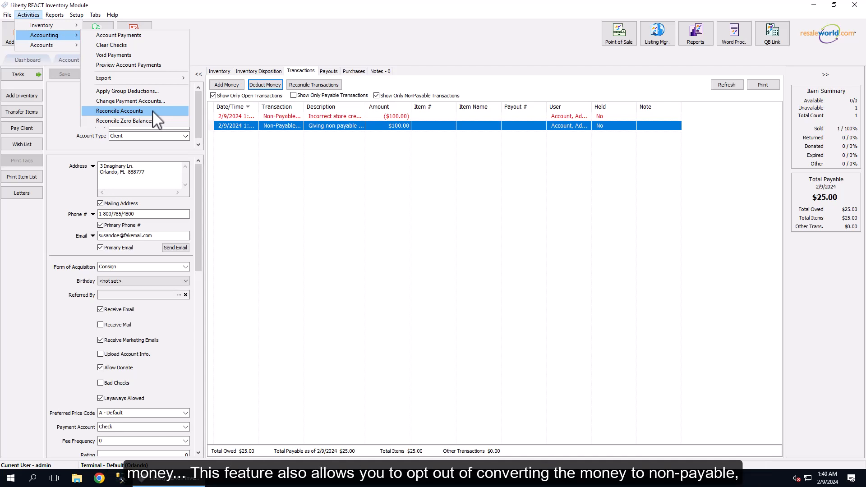
click(277, 207)
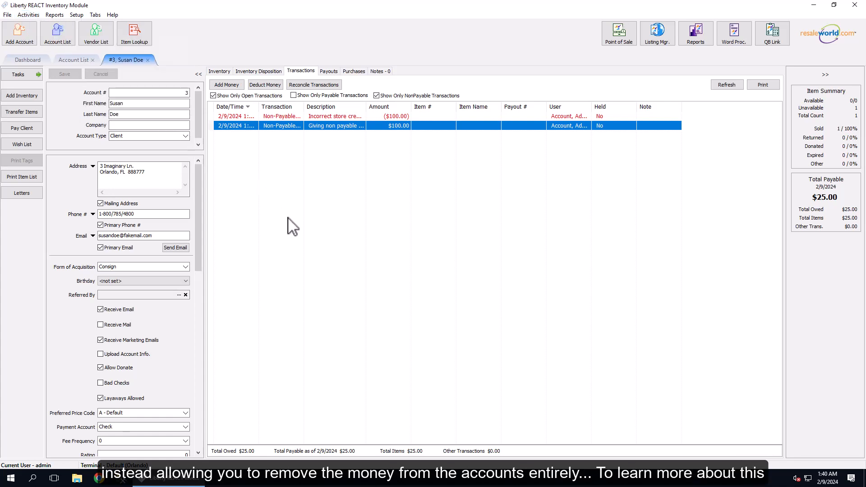